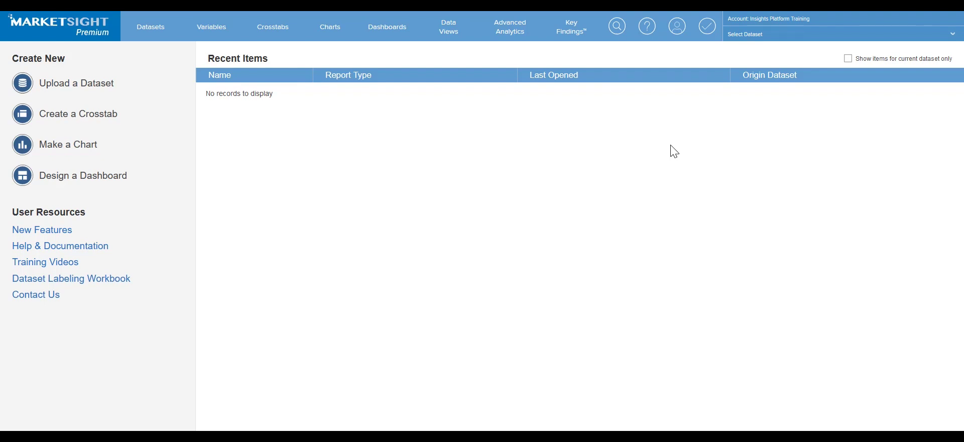
# Open a blank New User form from the account Administration's Users page
pyautogui.click(677, 28)
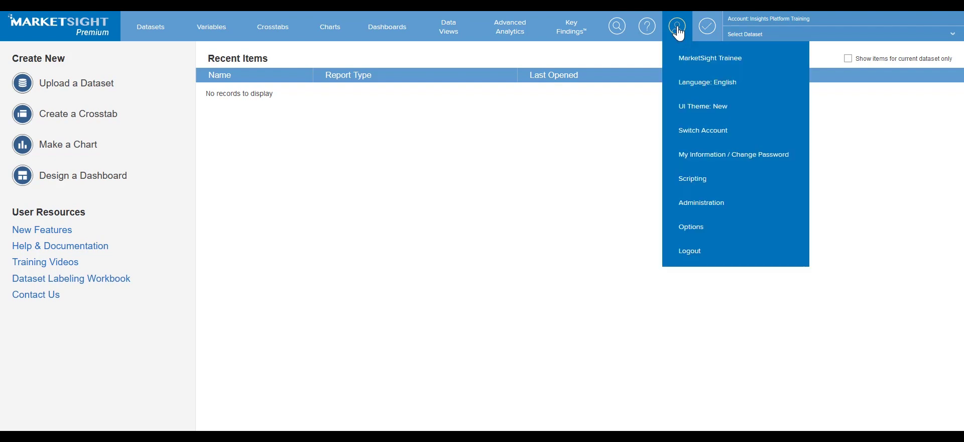
pyautogui.click(702, 204)
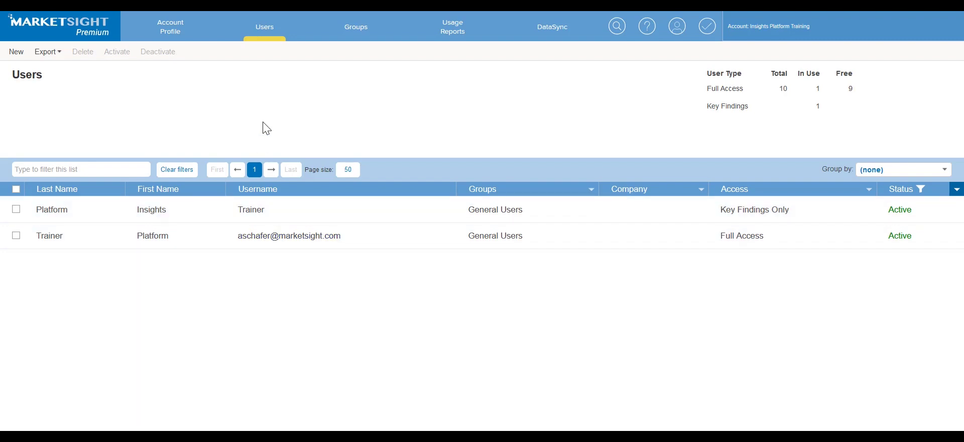
pyautogui.click(16, 52)
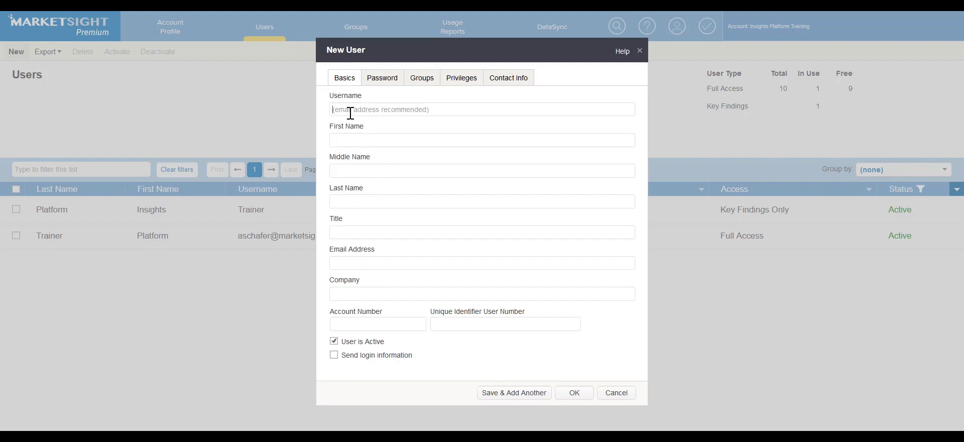
# Enter username 'MS user', the first and last name, and the user's e-mail address
pyautogui.write('MS user')
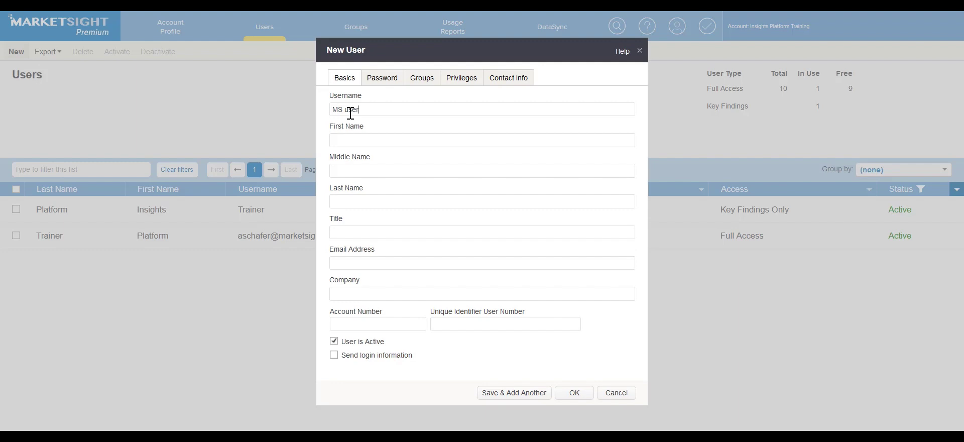
pyautogui.write('MSuSer')
pyautogui.press('BackSpace')
pyautogui.press('BackSpace')
pyautogui.press('BackSpace')
pyautogui.press('BackSpace')
pyautogui.write('User')
pyautogui.press('Tab')
pyautogui.press('Tab')
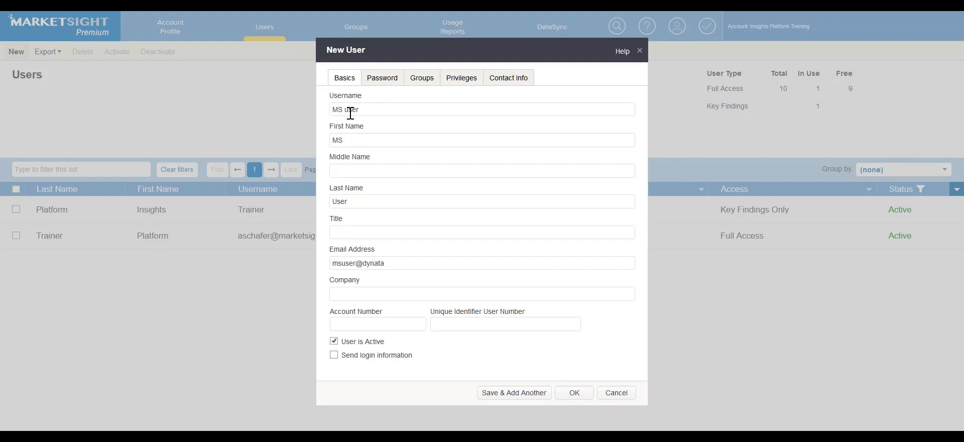
# Review the new user's Password settings, then its Privileges with Full Access selected
pyautogui.click(381, 80)
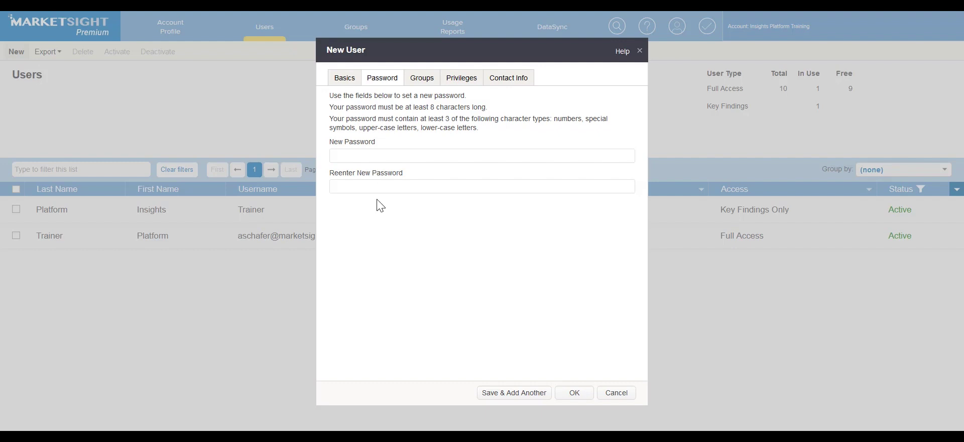
pyautogui.click(460, 80)
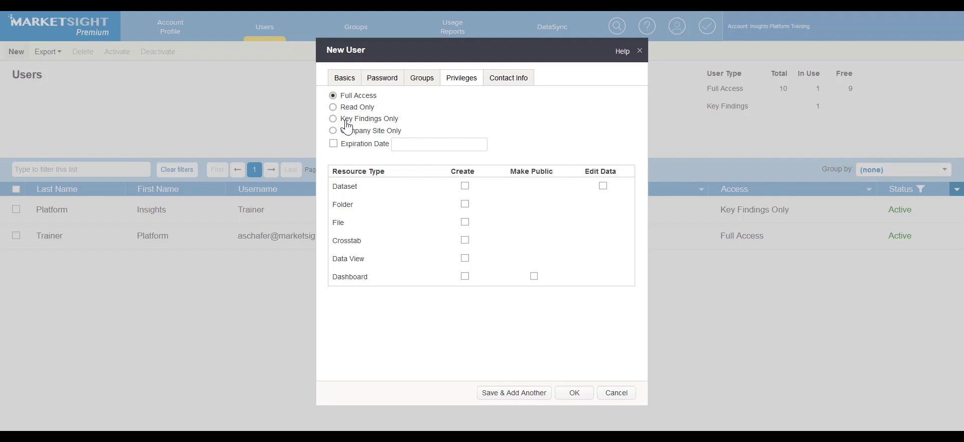
# Save MS user as an active Full Access user, noting the Key Findings Only level
pyautogui.moveTo(340, 120); pyautogui.dragTo(405, 129)
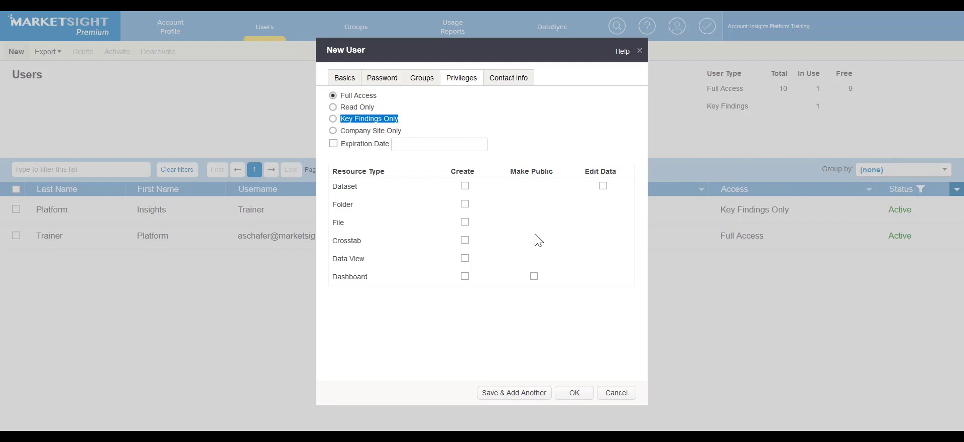
pyautogui.click(574, 395)
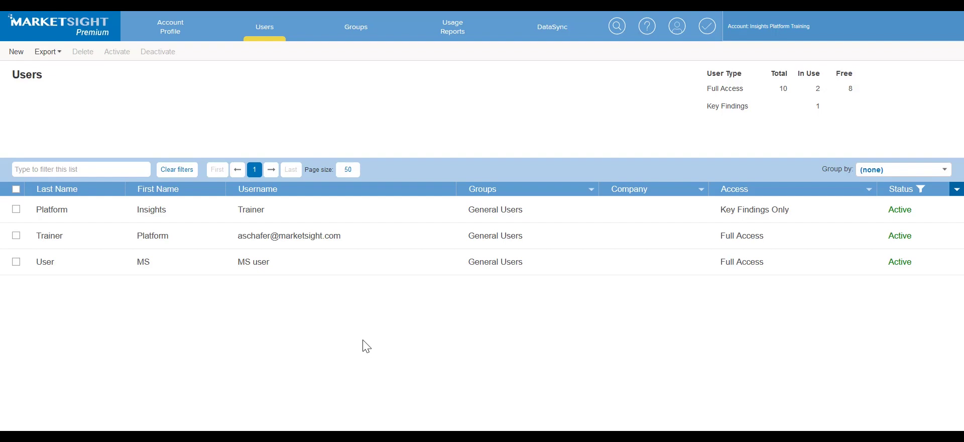
# Create a new group named 'MS test Group' under Groups, noting its Role-Based Views settings
pyautogui.click(364, 36)
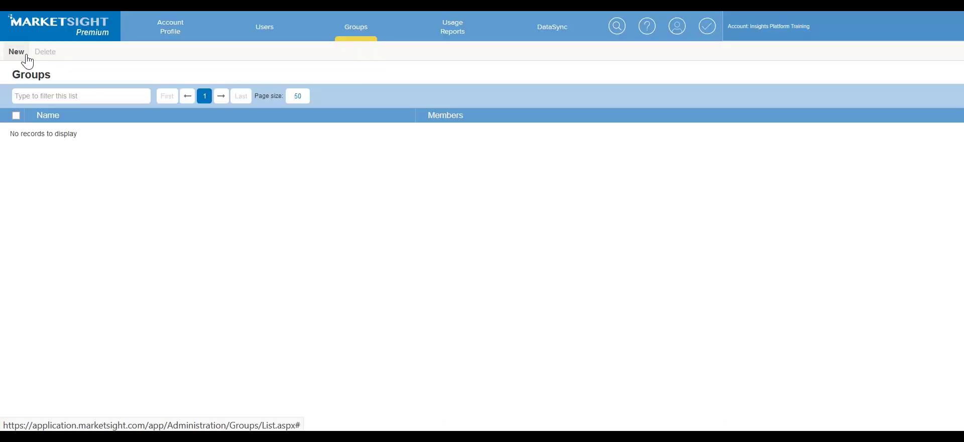
pyautogui.click(15, 54)
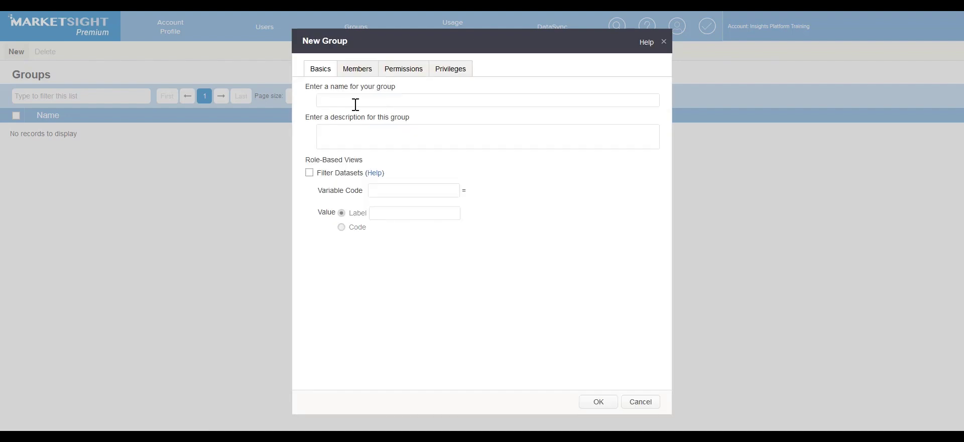
pyautogui.write('MS test Group')
pyautogui.click(369, 129)
pyautogui.moveTo(308, 161); pyautogui.dragTo(373, 163)
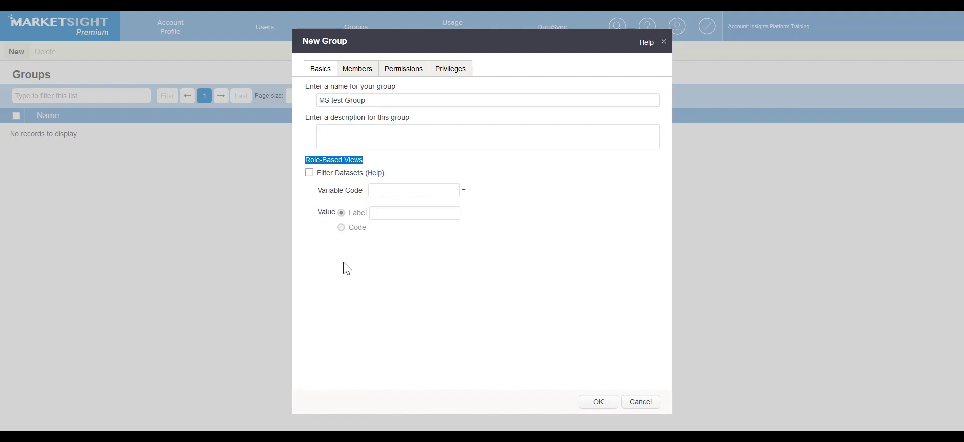
# Add MS user to the group's members and show its permissions, with General Users at Edit
pyautogui.click(367, 76)
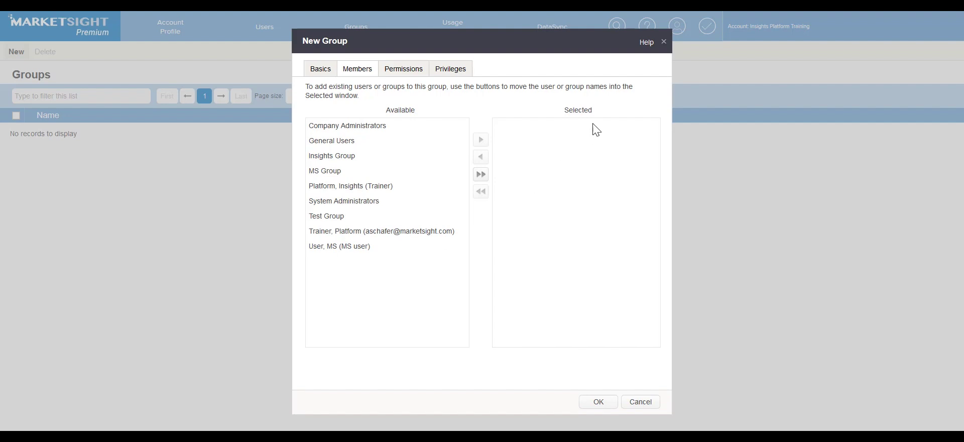
pyautogui.click(391, 251)
pyautogui.click(482, 143)
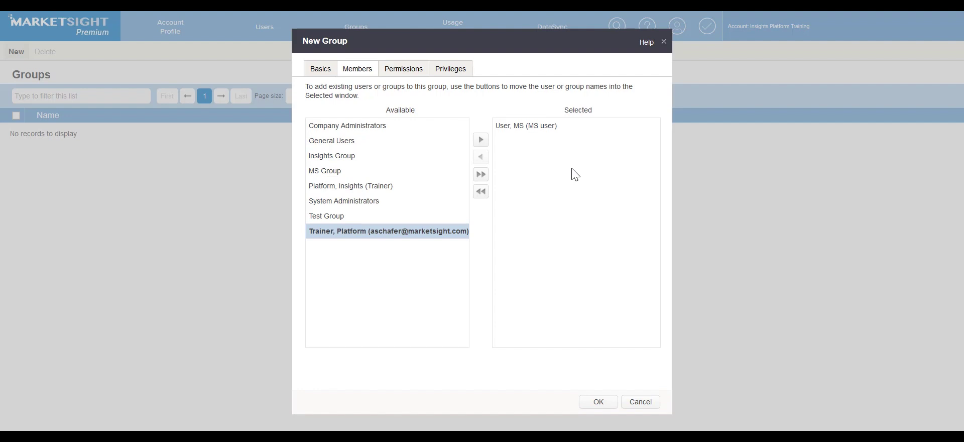
pyautogui.click(410, 69)
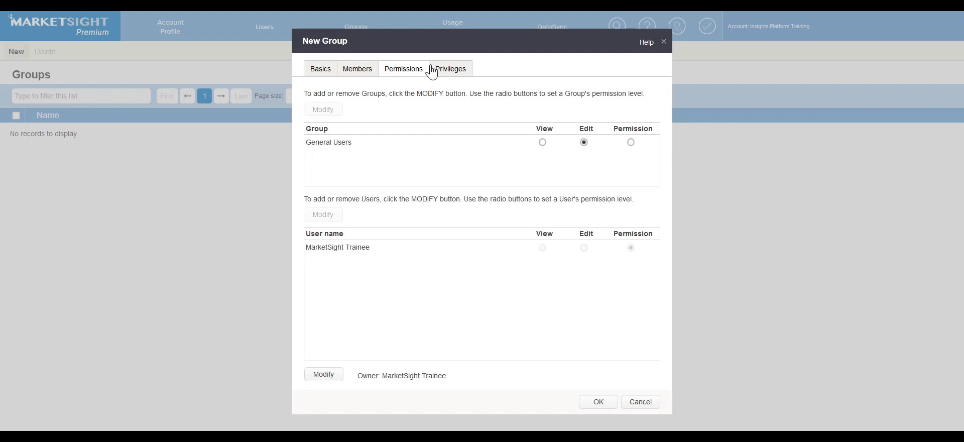
# Show the group's Privileges, with no Create, Make Public or Edit Data boxes ticked
pyautogui.click(457, 72)
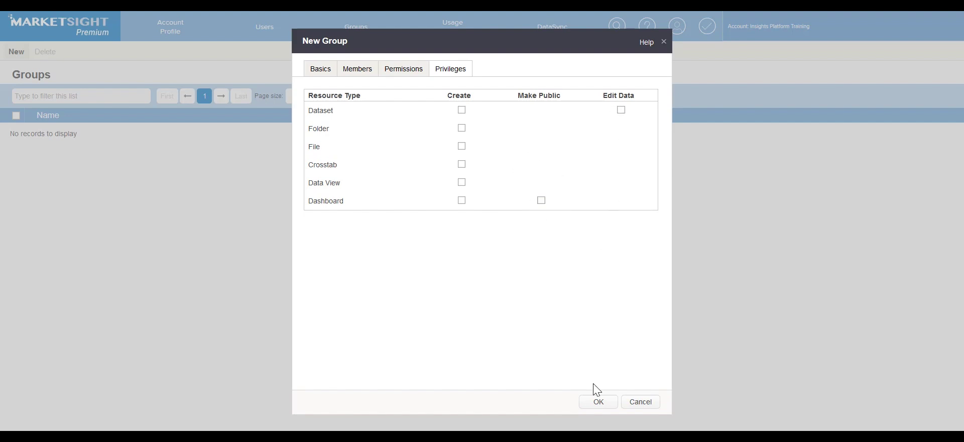
# Save MS test Group so it is listed with 1 member
pyautogui.click(598, 402)
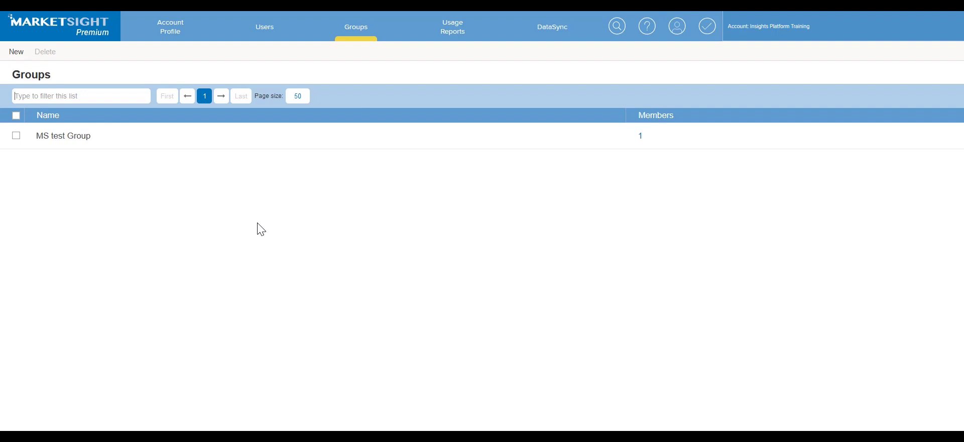
# Go to the Datasets page and bring up the Training folder's context menu
pyautogui.click(95, 37)
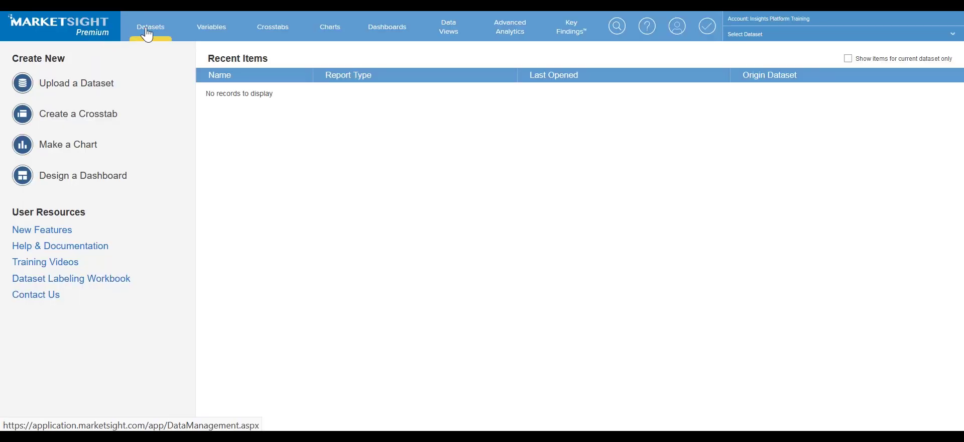
pyautogui.click(148, 35)
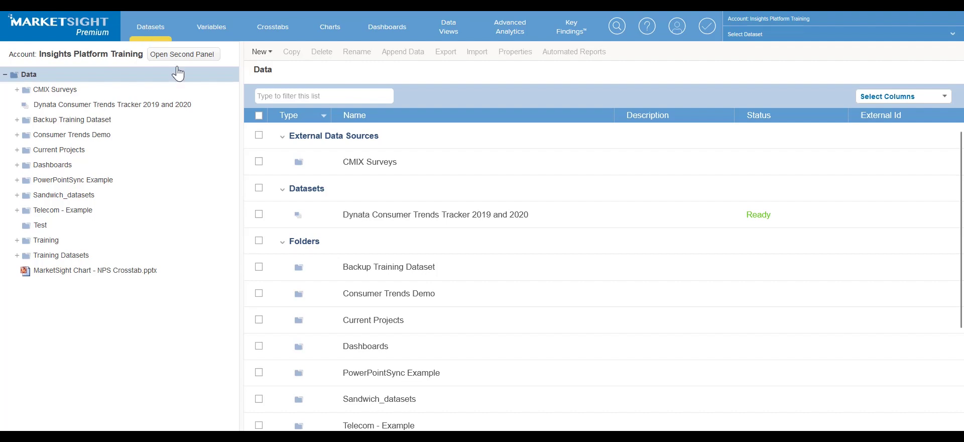
pyautogui.rightClick(54, 246)
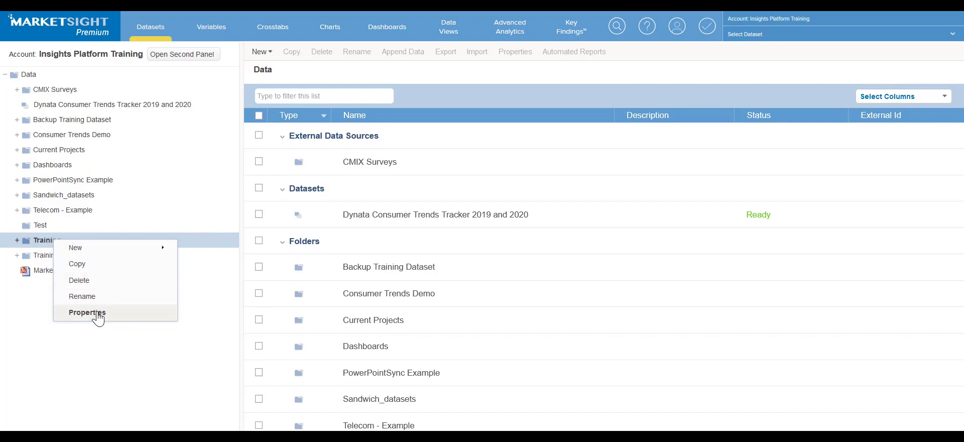
# Open the Training folder's Properties on its Permissions section listing group access levels
pyautogui.click(87, 312)
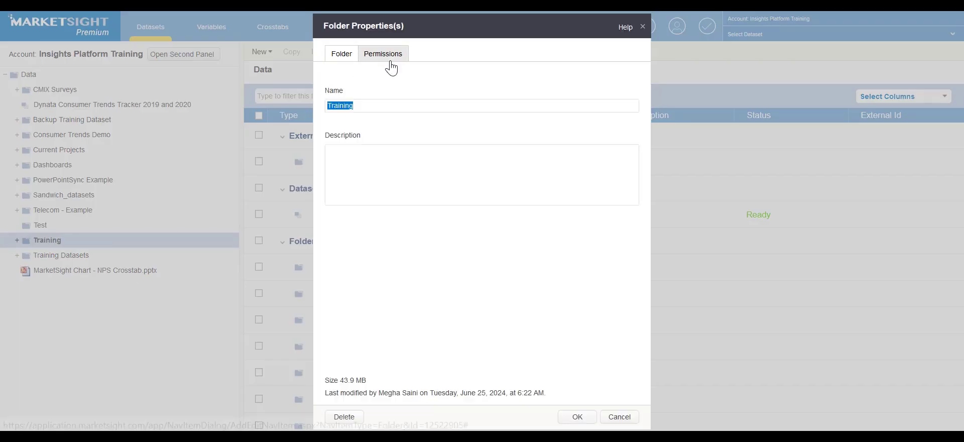
pyautogui.click(387, 60)
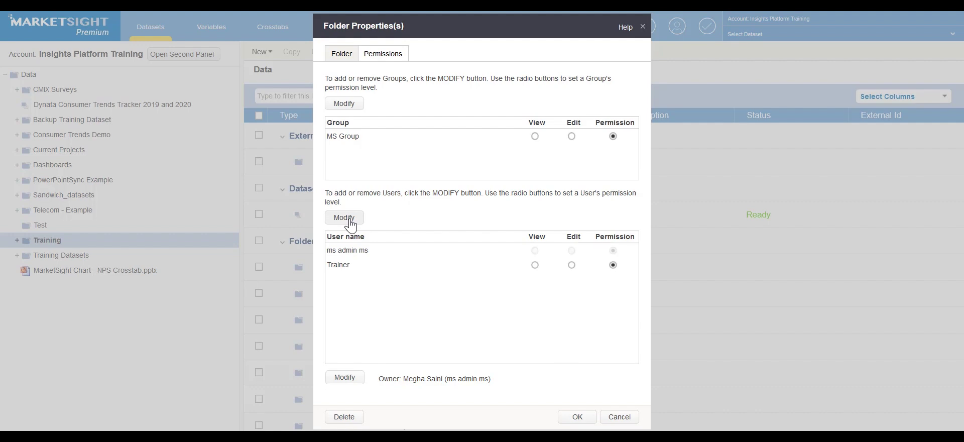
# Swap MS Group for MS test Group in the Training folder's groups, with View access
pyautogui.click(351, 104)
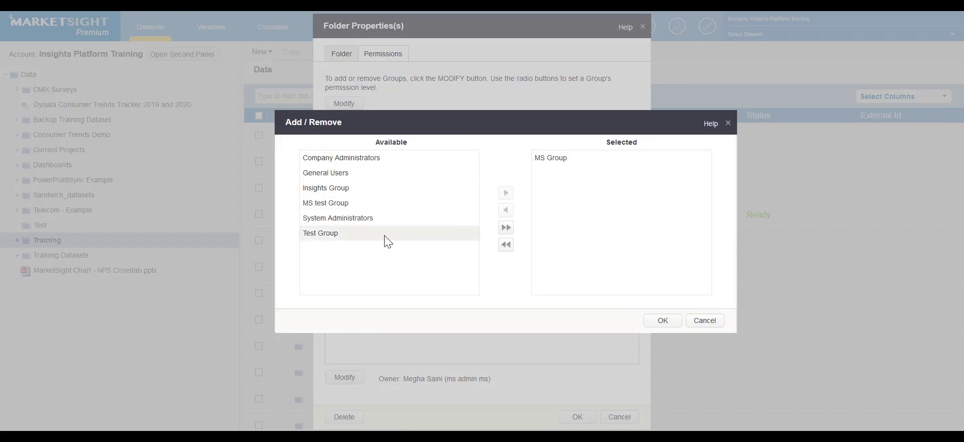
pyautogui.click(552, 158)
pyautogui.click(504, 213)
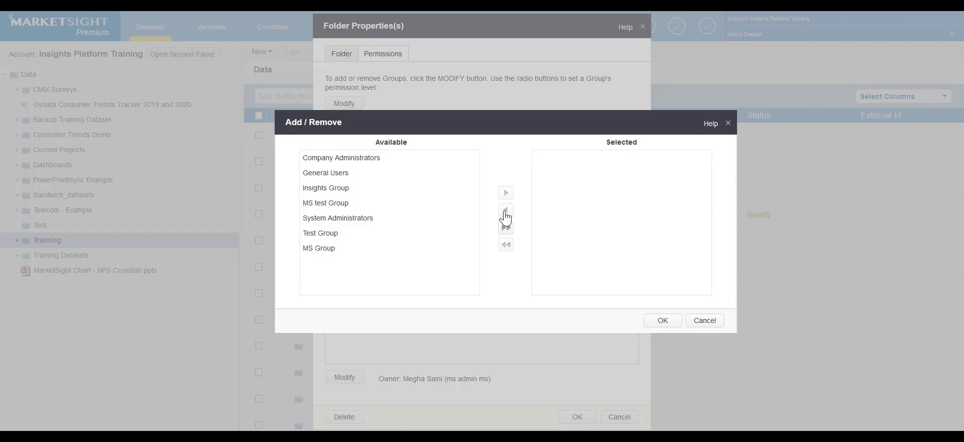
pyautogui.click(371, 206)
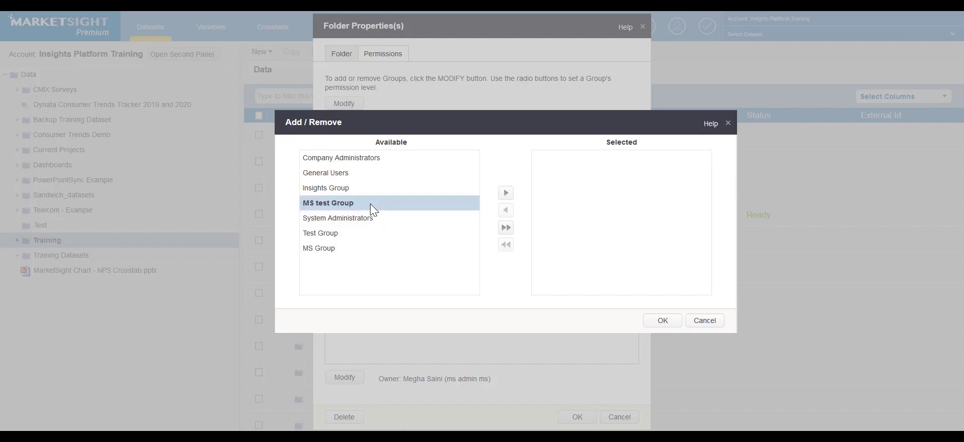
pyautogui.click(506, 193)
pyautogui.click(662, 321)
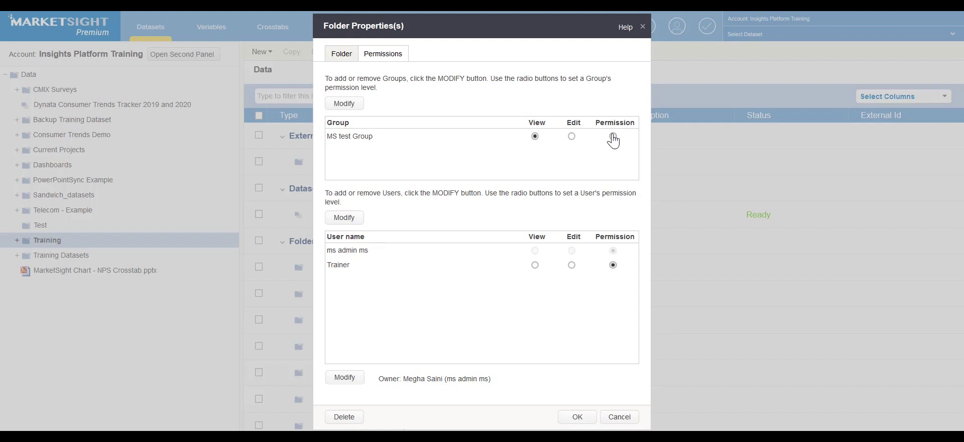
# Save the Training folder's updated group permissions in Folder Properties
pyautogui.click(577, 417)
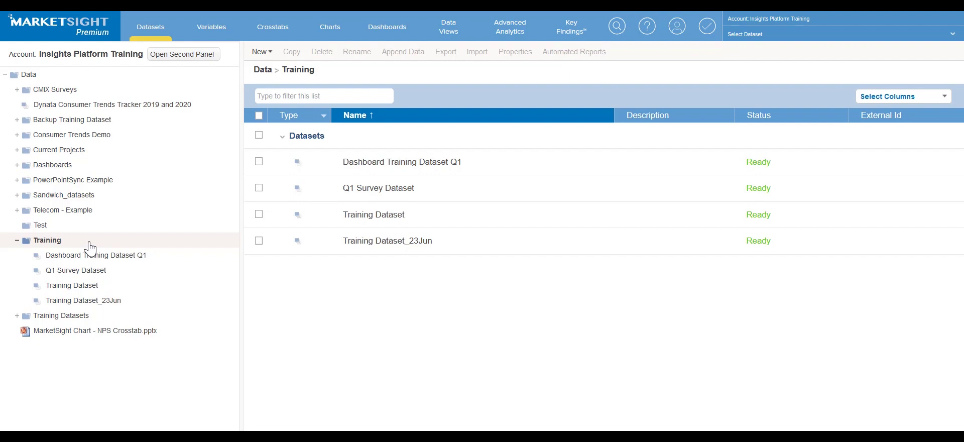
# Open Training Dataset from the Training folder in the left tree
pyautogui.click(85, 288)
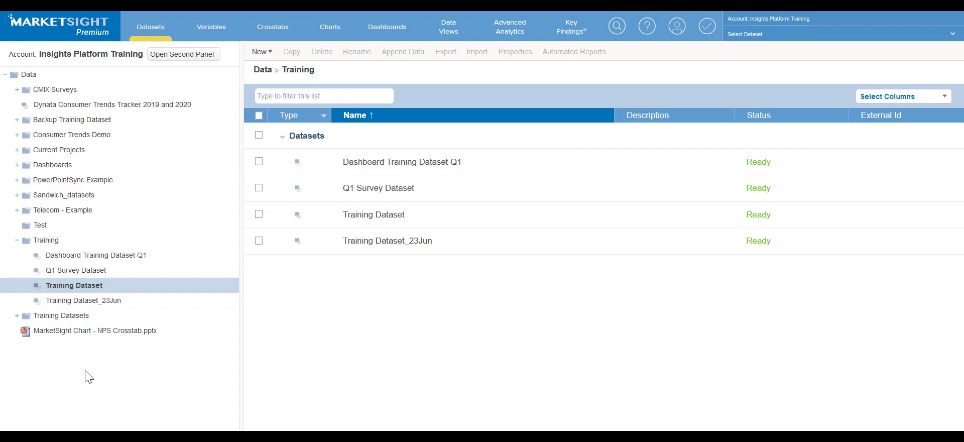
pyautogui.doubleClick(97, 290)
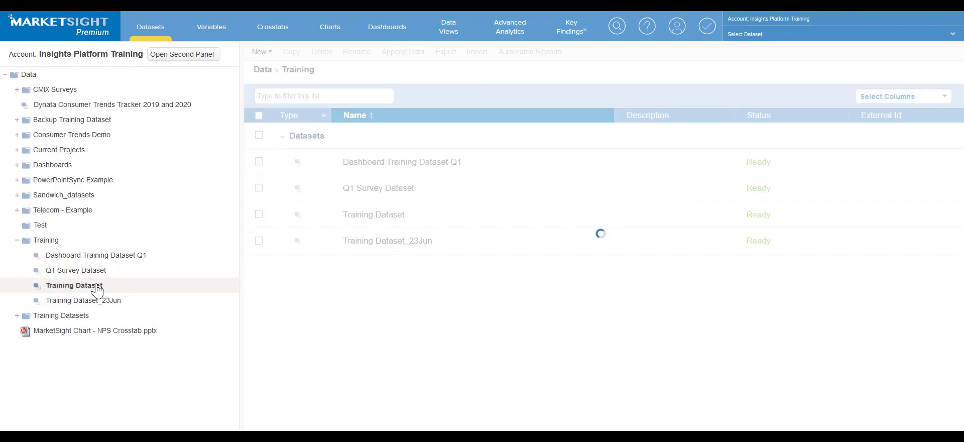